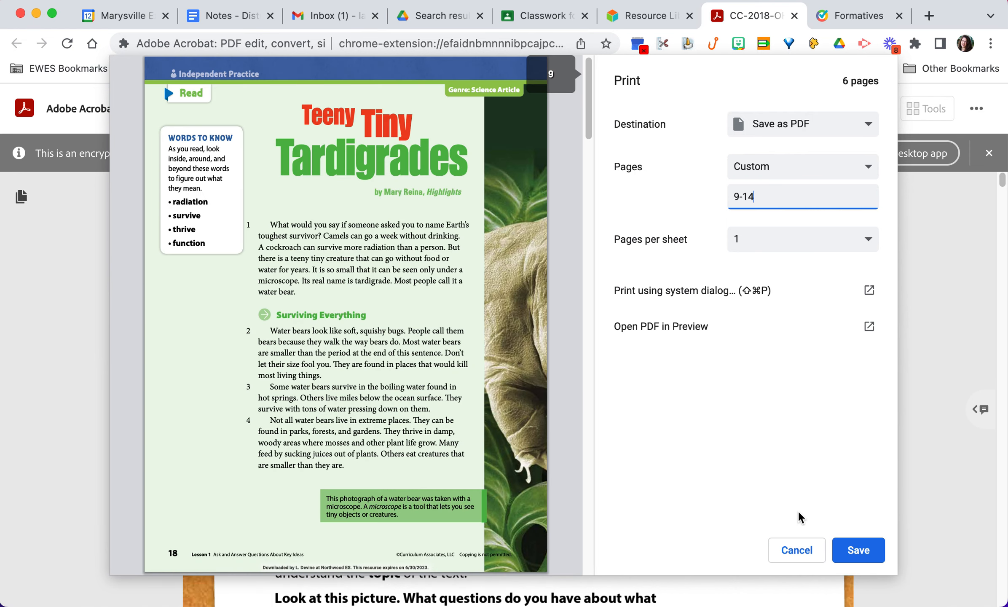
Step: Save the selected pages as a PDF named "Ask and Answer Questions RI.3.1 Mastery" in Downloads
{"action": "left_click", "coordinate": [860, 552]}
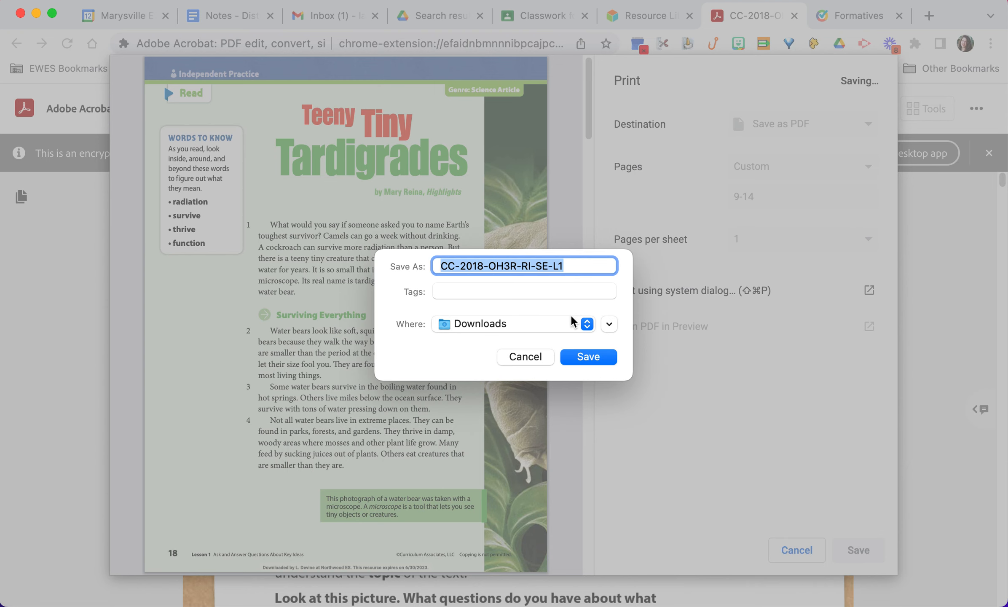
{"action": "type", "text": "Ask and Answer Questions RI.3.1"}
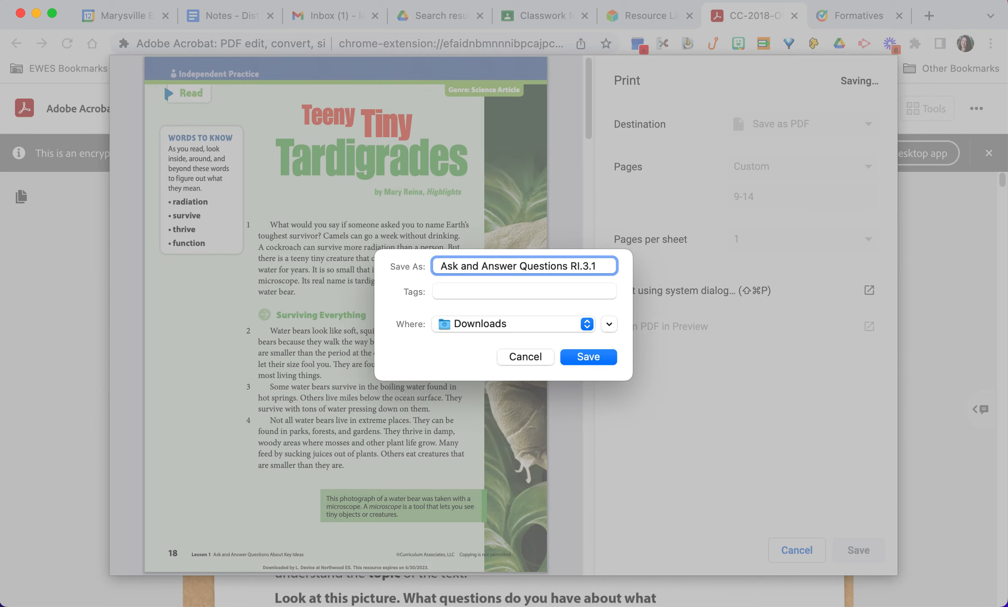
{"action": "type", "text": "Mastery"}
{"action": "key", "text": "Return"}
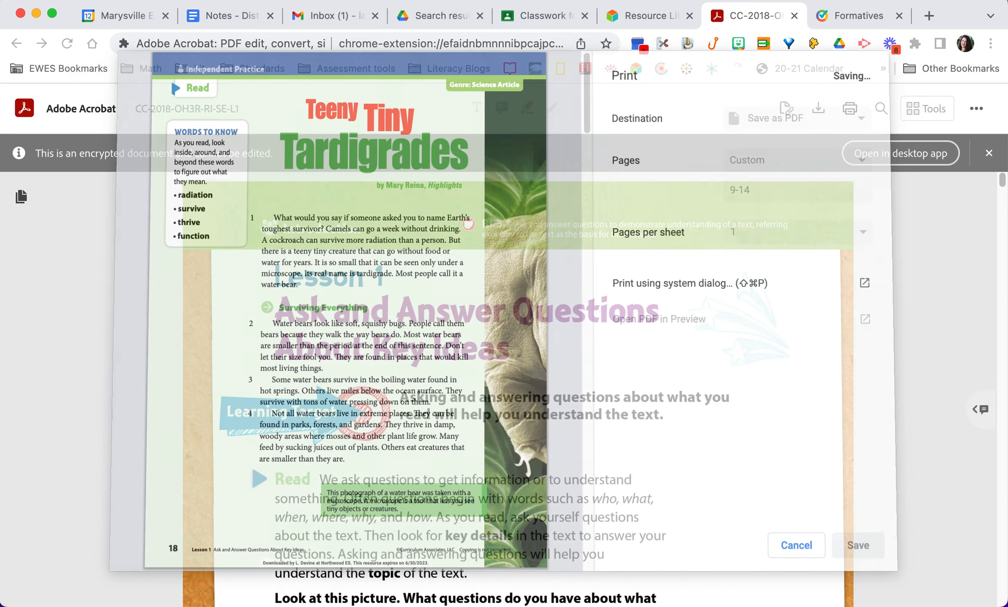
Step: Switch to Formative and start a new formative built from an uploaded document
{"action": "left_click", "coordinate": [863, 15]}
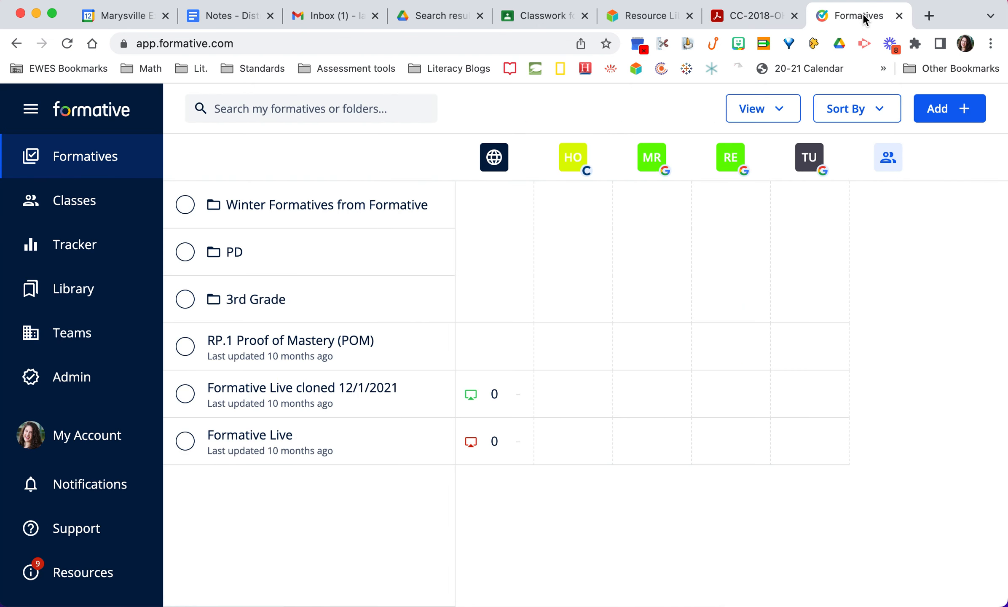
{"action": "left_click", "coordinate": [940, 122]}
{"action": "left_click", "coordinate": [803, 238]}
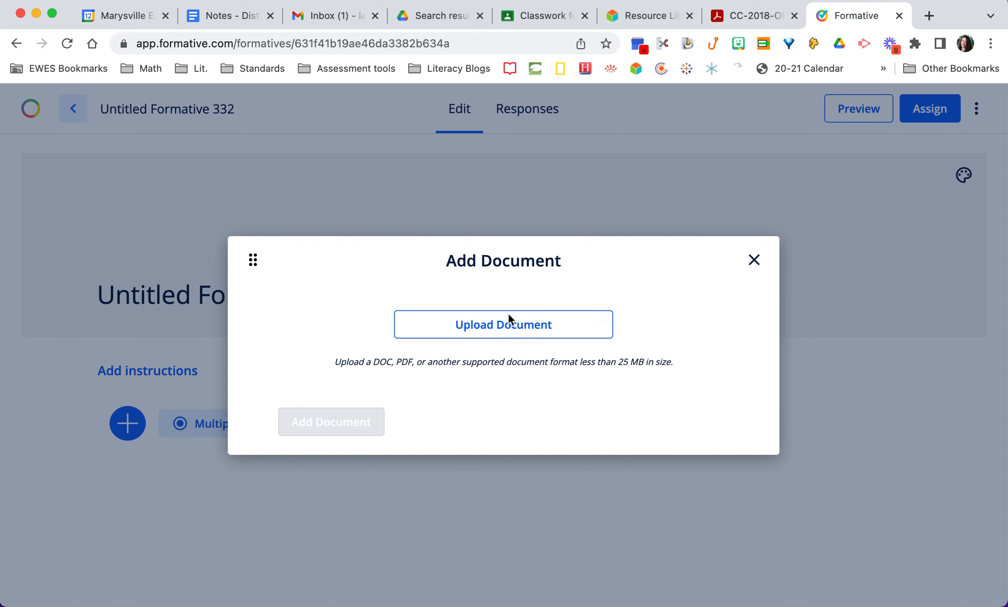
Step: Upload "Ask and Answer Questions RI.3.1 Mastery.pdf" from Downloads and add all 6 of its pages to the formative
{"action": "left_click", "coordinate": [509, 315]}
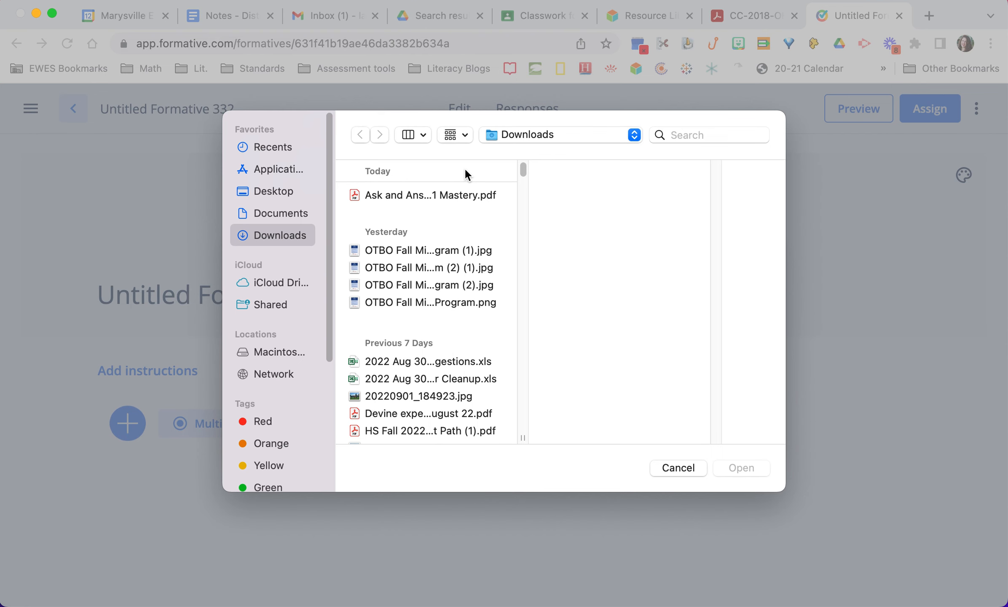
{"action": "left_click", "coordinate": [453, 193]}
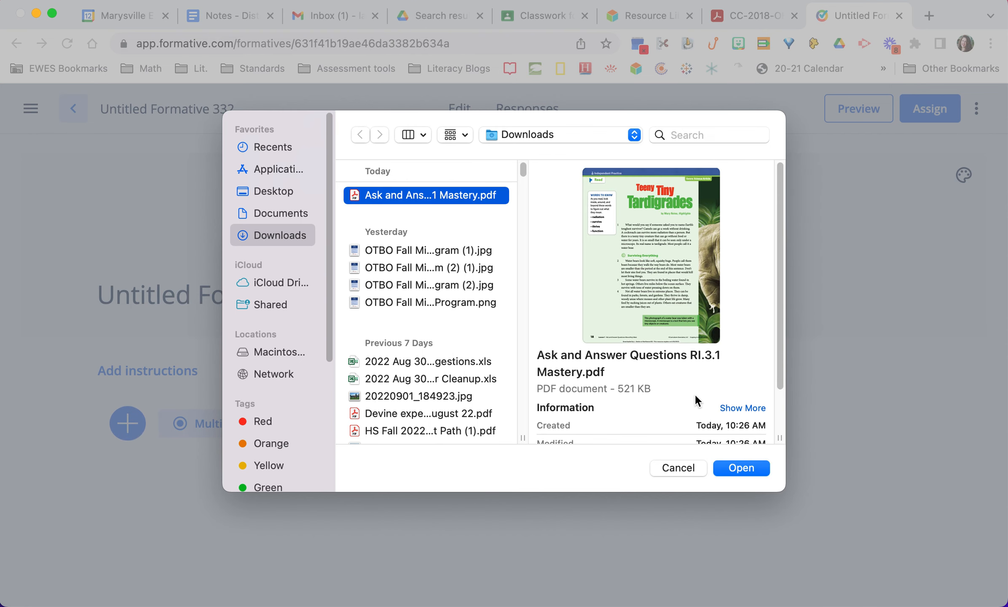
{"action": "left_click", "coordinate": [748, 471]}
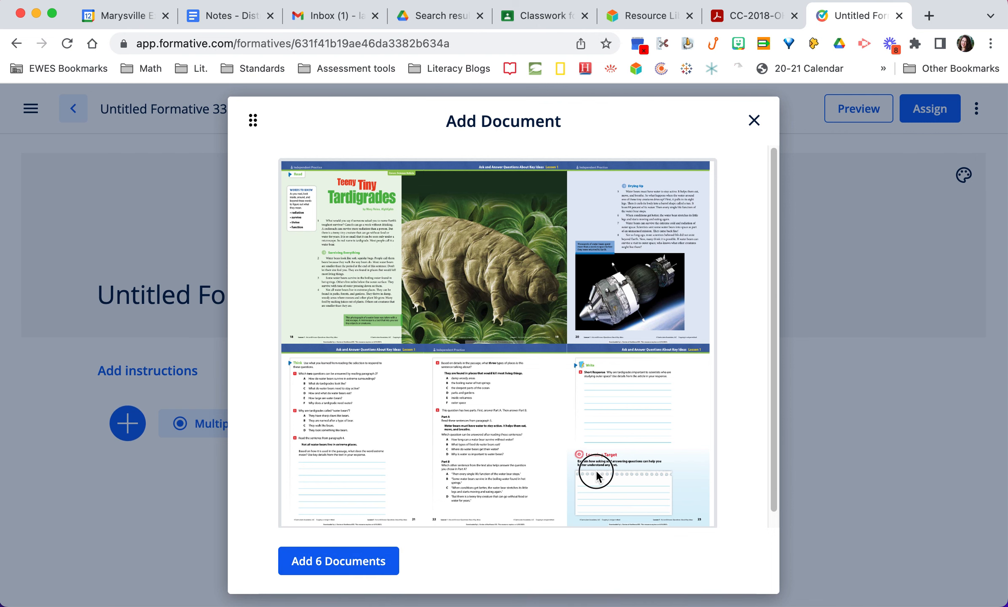
{"action": "left_click", "coordinate": [327, 567]}
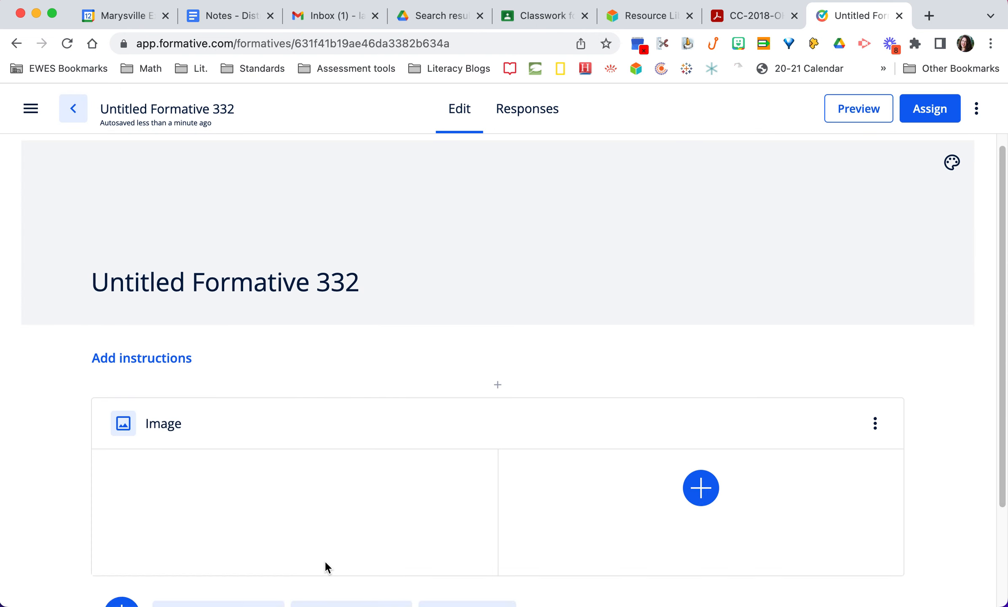
Step: Delete the final page image containing the "Write" Short Response question 6 from the formative
{"action": "scroll", "coordinate": [660, 358], "scroll_direction": "down", "scroll_amount": 15}
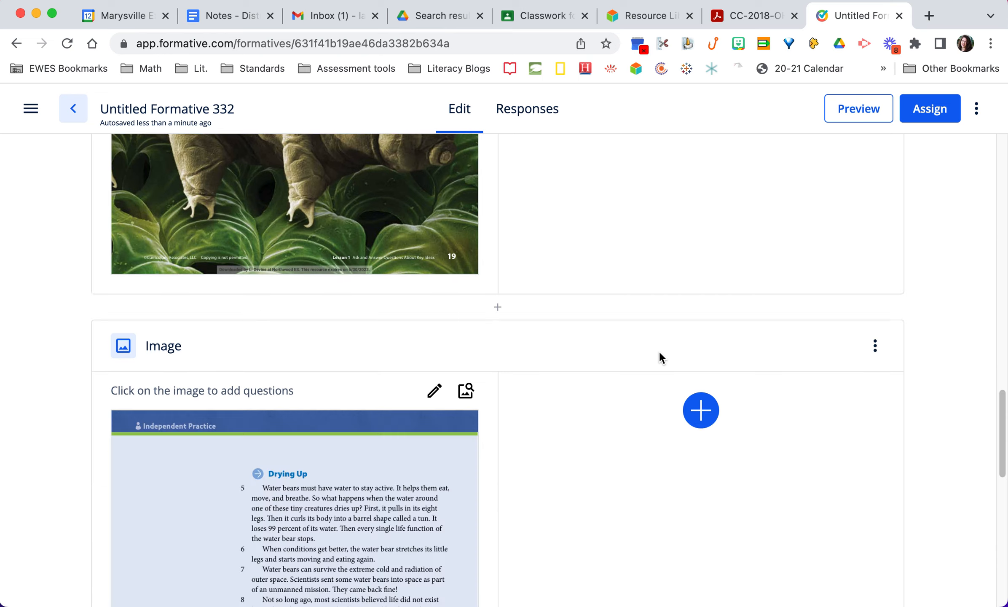
{"action": "scroll", "coordinate": [659, 353], "scroll_direction": "down", "scroll_amount": 10}
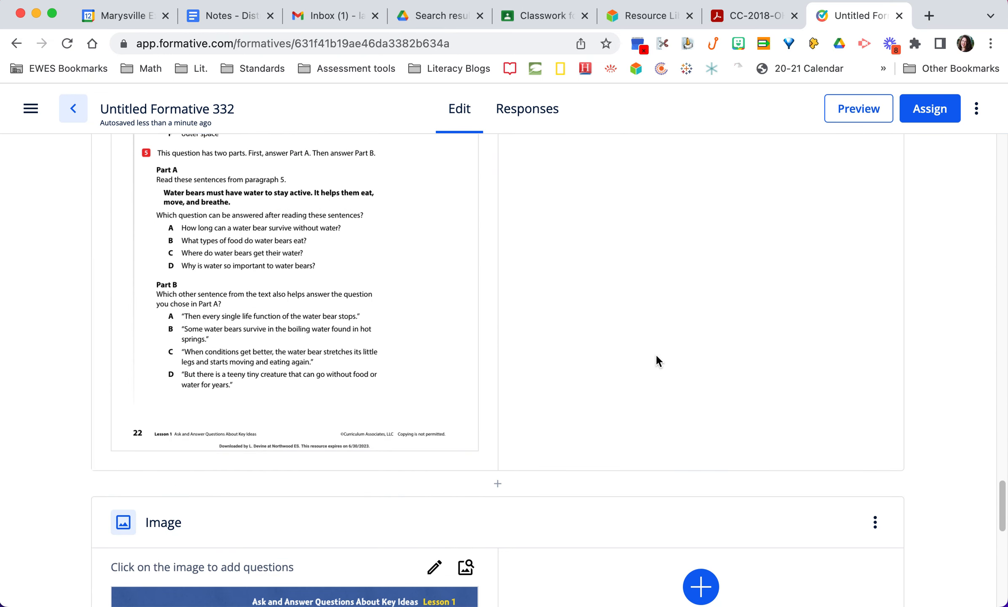
{"action": "scroll", "coordinate": [656, 353], "scroll_direction": "up", "scroll_amount": 10}
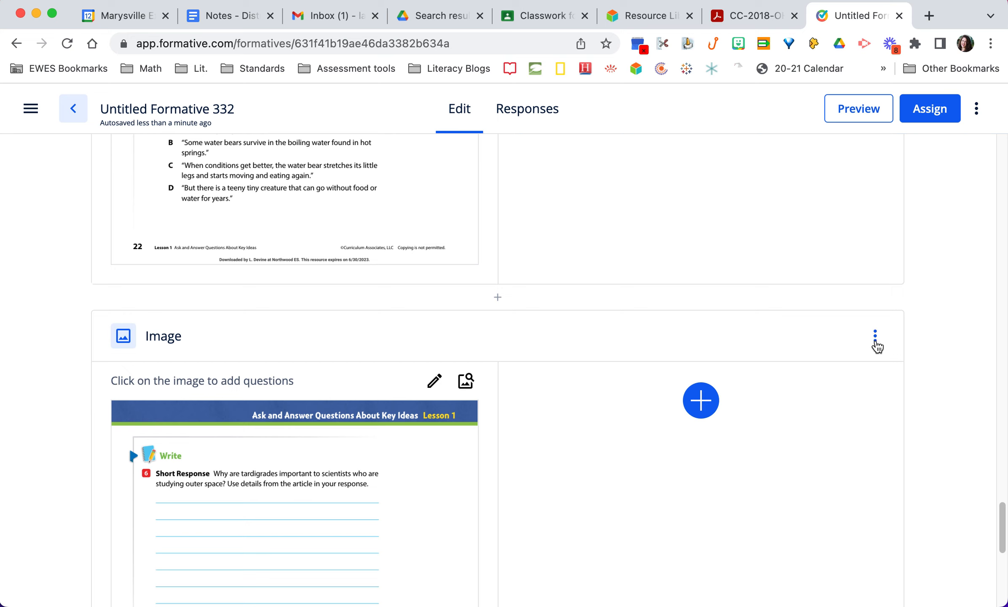
{"action": "left_click", "coordinate": [876, 340]}
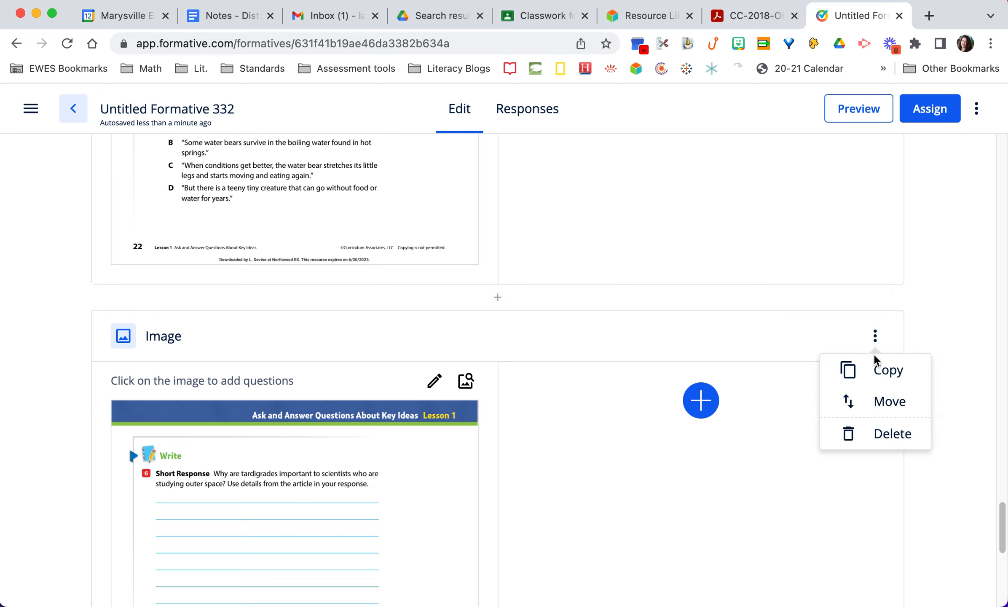
{"action": "left_click", "coordinate": [885, 435]}
{"action": "left_click", "coordinate": [450, 445]}
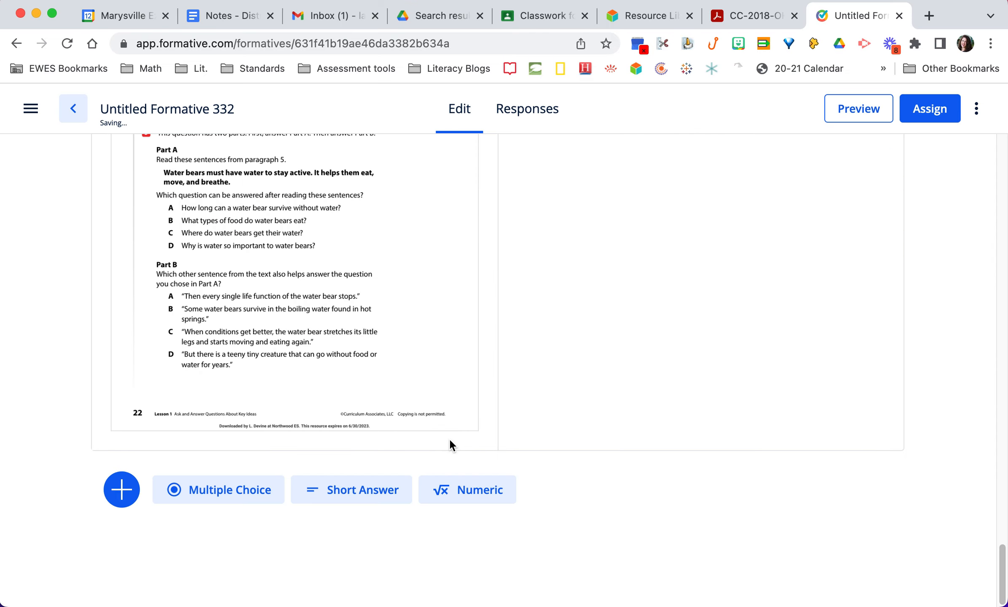
Step: Review the imported passage pages and the question types that can be placed on the "Drying Up" page image
{"action": "scroll", "coordinate": [560, 327], "scroll_direction": "up", "scroll_amount": 4}
{"action": "scroll", "coordinate": [560, 327], "scroll_direction": "up", "scroll_amount": 15}
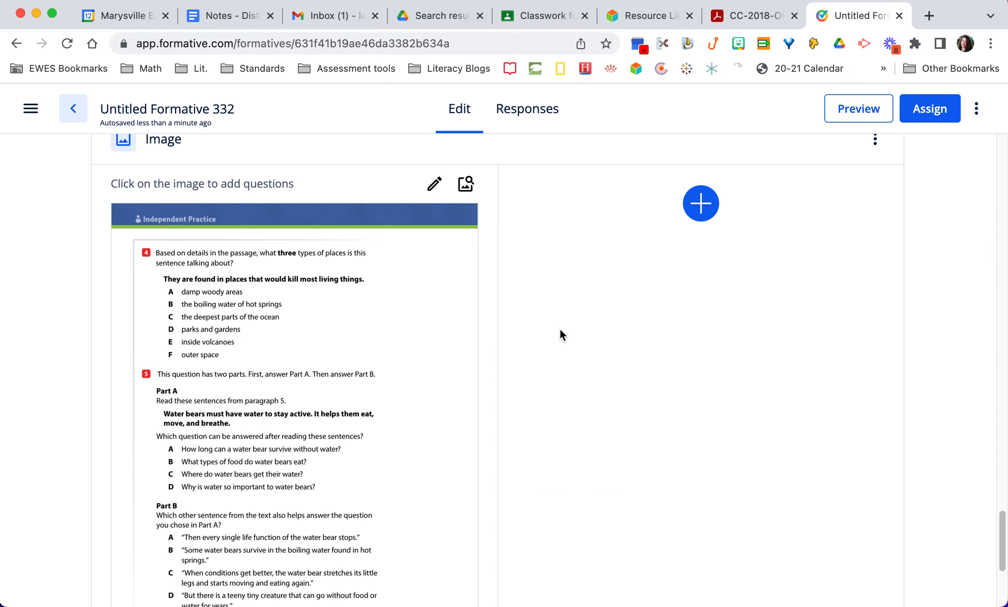
{"action": "scroll", "coordinate": [559, 330], "scroll_direction": "up", "scroll_amount": 10}
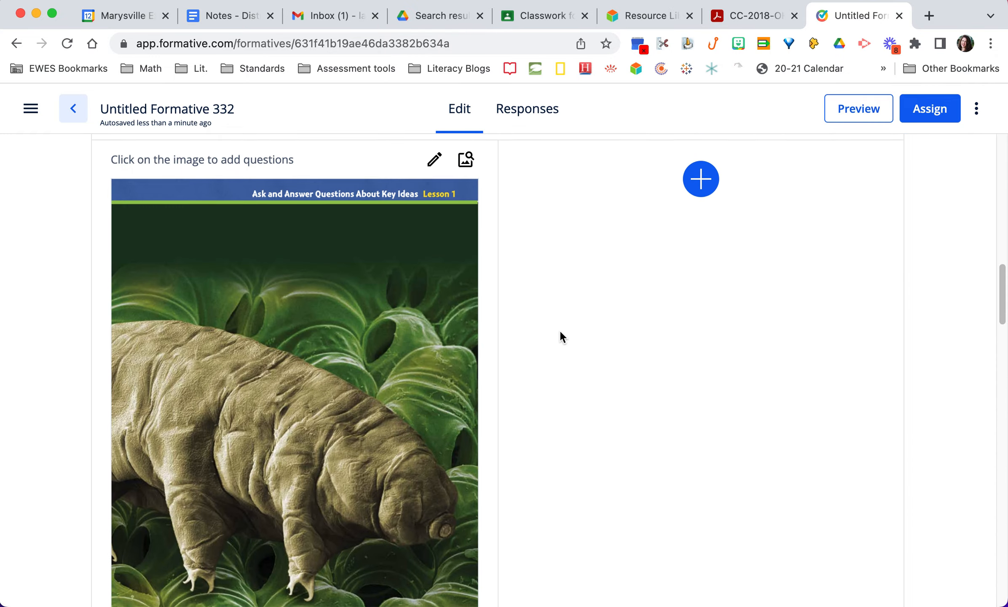
{"action": "scroll", "coordinate": [559, 330], "scroll_direction": "down", "scroll_amount": 5}
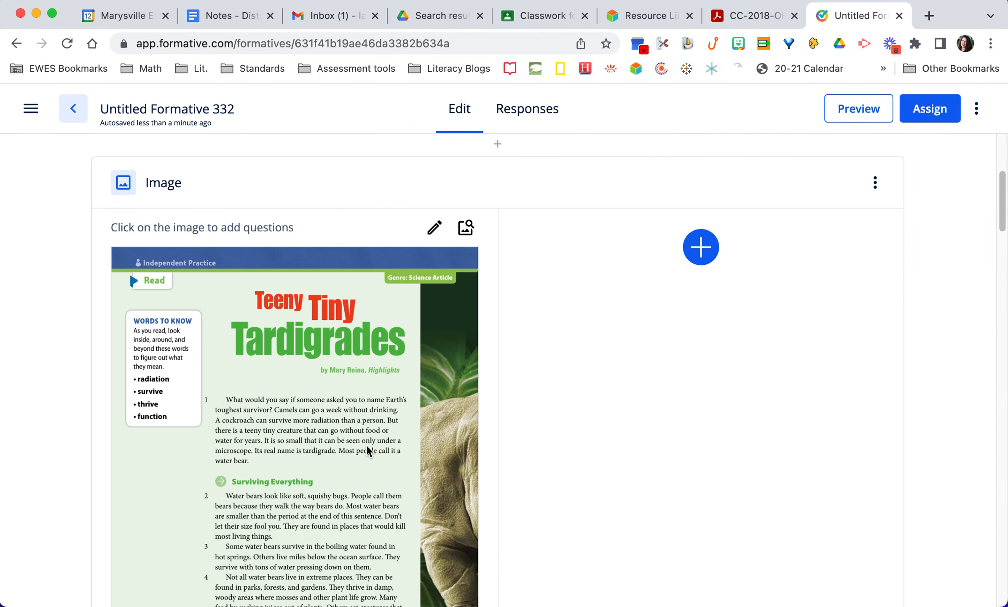
{"action": "scroll", "coordinate": [366, 445], "scroll_direction": "down", "scroll_amount": 6}
{"action": "scroll", "coordinate": [216, 325], "scroll_direction": "down", "scroll_amount": 20}
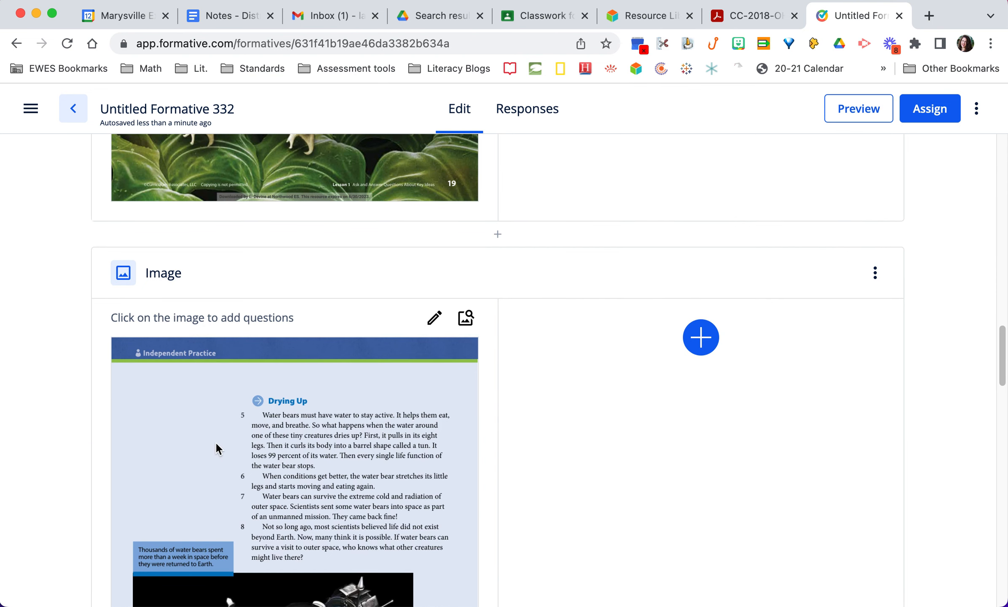
{"action": "left_click", "coordinate": [179, 439]}
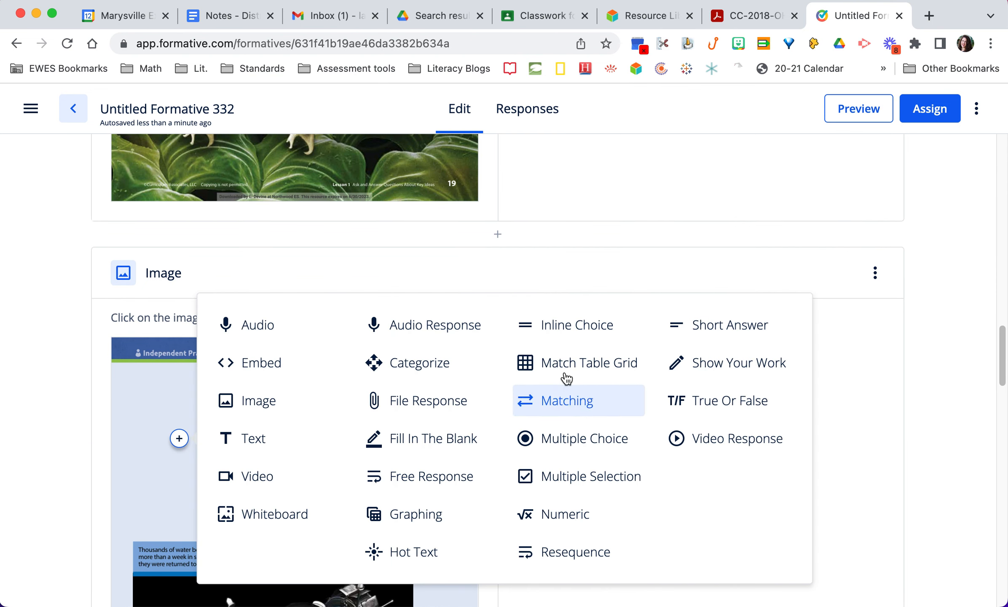
{"action": "left_click", "coordinate": [815, 391]}
Step: Place a Multiple Selection question on number 1 of the "Think" page and add answer options E and F
{"action": "scroll", "coordinate": [502, 387], "scroll_direction": "down", "scroll_amount": 12}
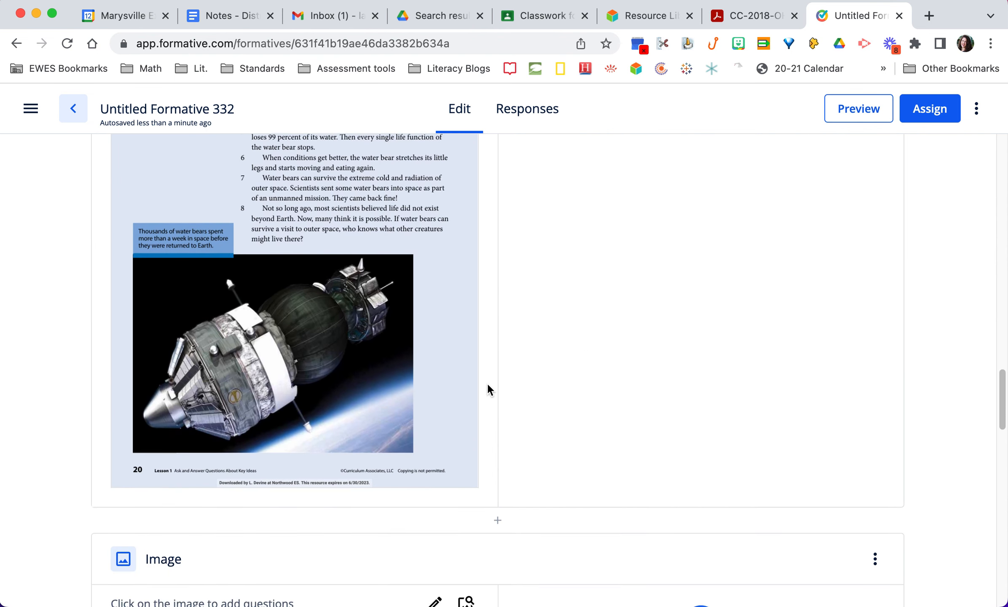
{"action": "scroll", "coordinate": [484, 380], "scroll_direction": "down", "scroll_amount": 6}
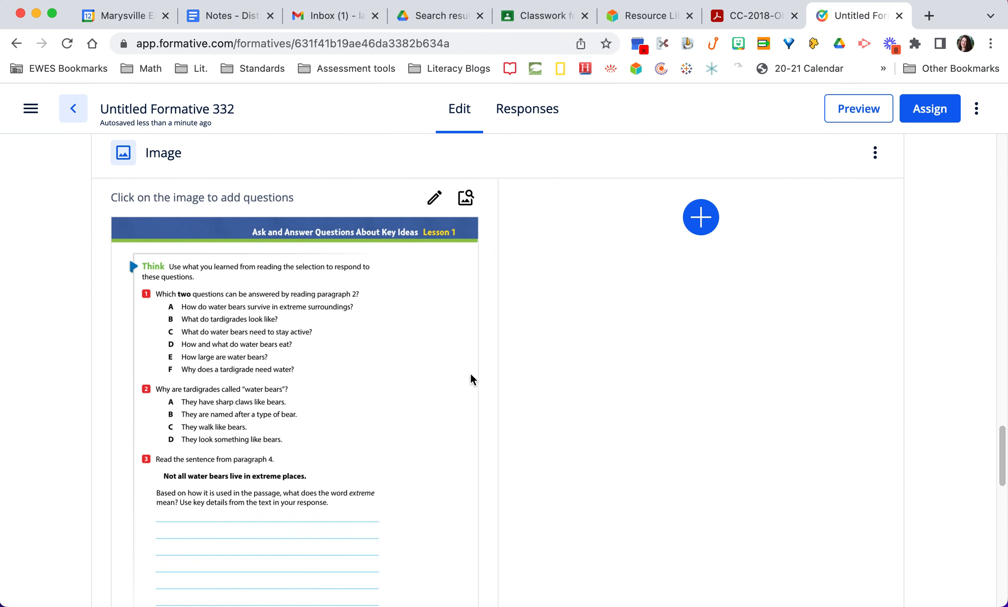
{"action": "left_click", "coordinate": [143, 293]}
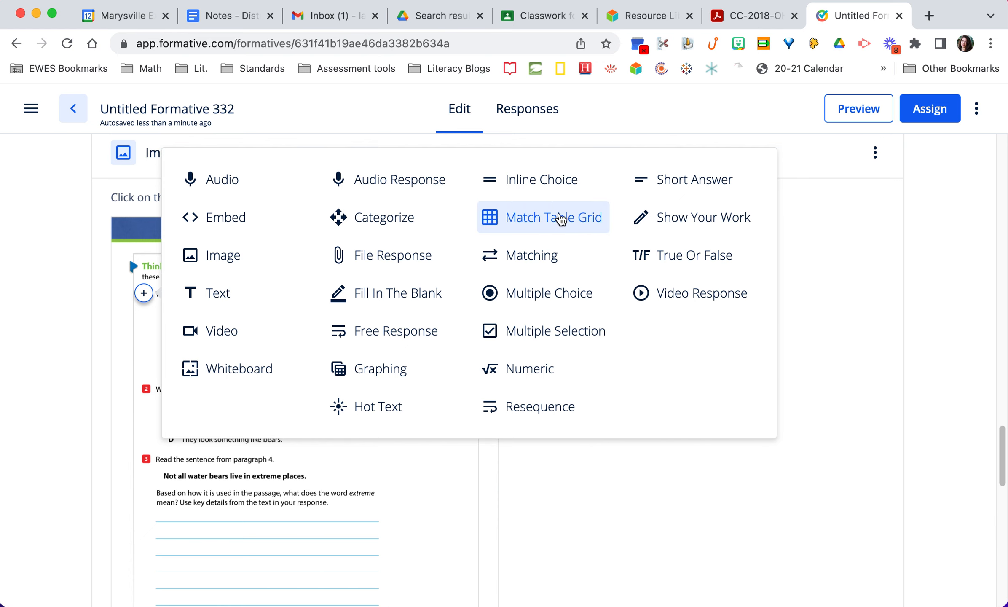
{"action": "left_click", "coordinate": [550, 333]}
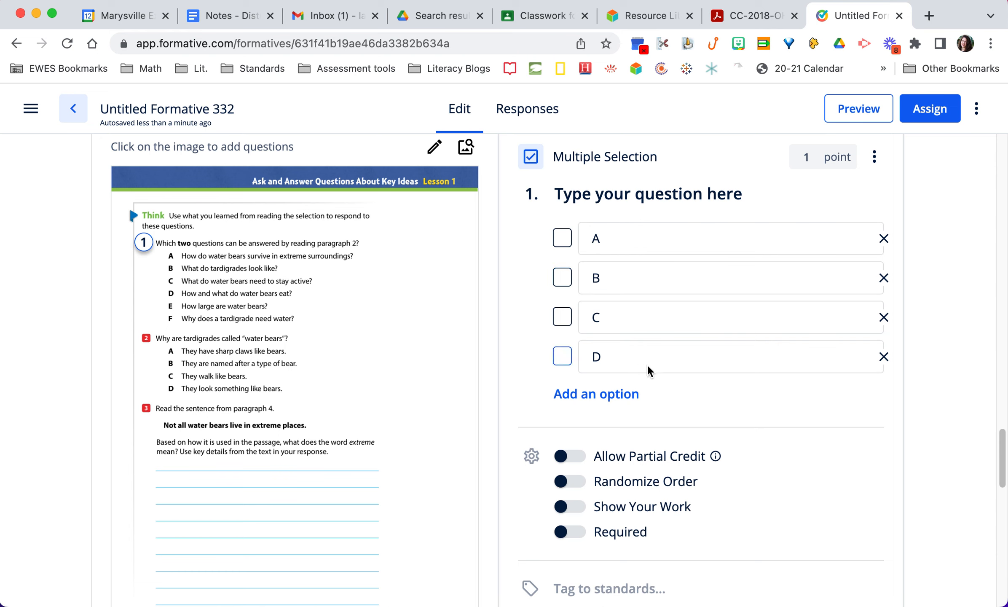
{"action": "left_click", "coordinate": [570, 403]}
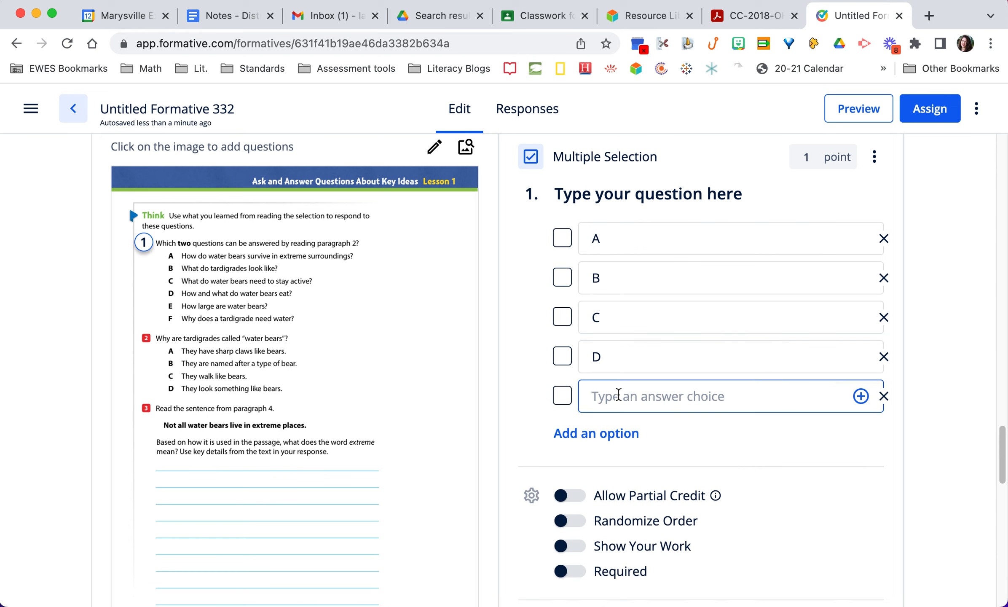
{"action": "type", "text": "E"}
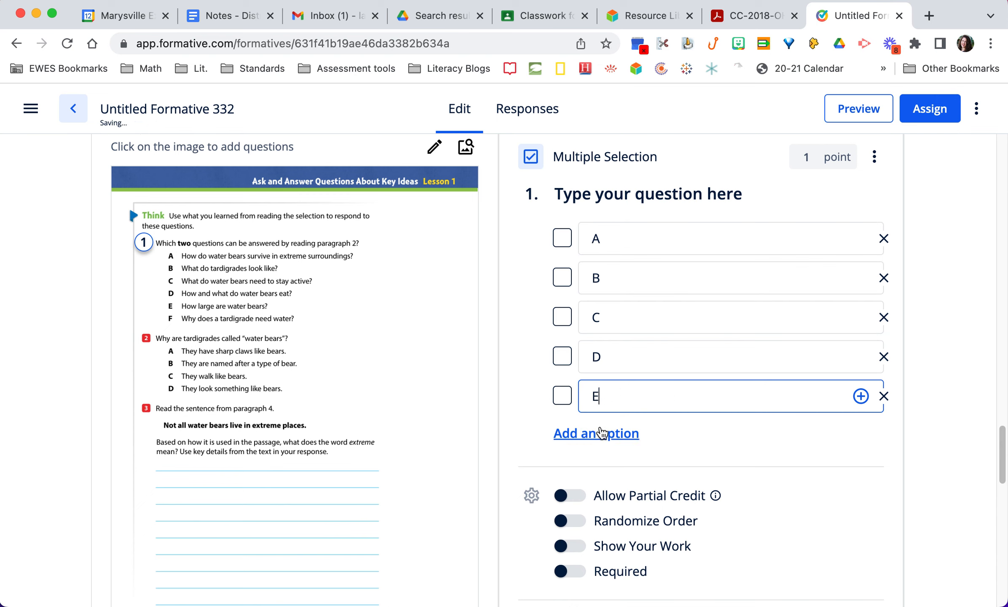
{"action": "left_click", "coordinate": [605, 434]}
{"action": "type", "text": "F"}
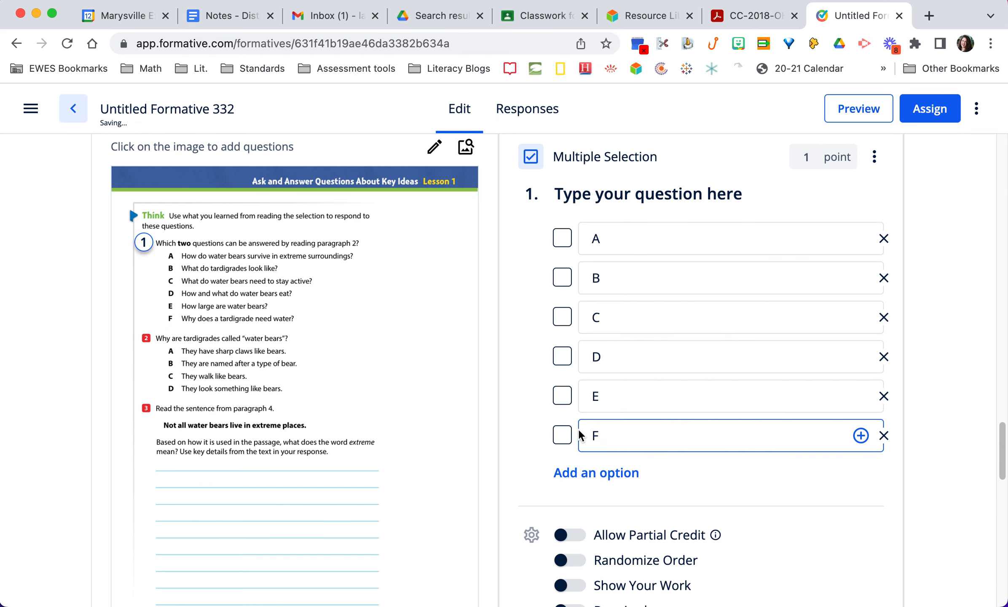
Step: Place a Multiple Choice question over number 2 on the "Think" page
{"action": "left_click", "coordinate": [144, 338]}
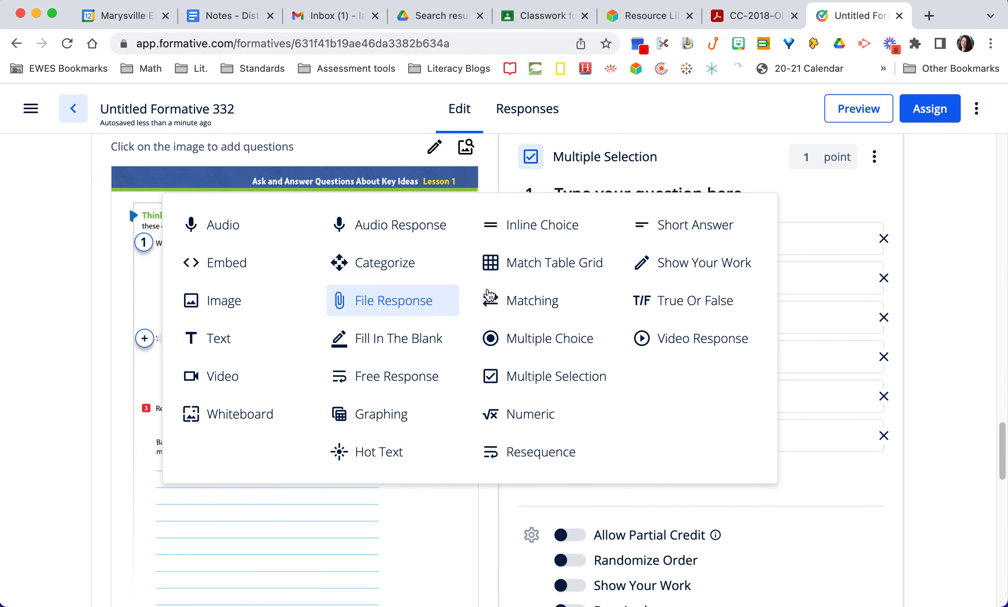
{"action": "left_click", "coordinate": [141, 297]}
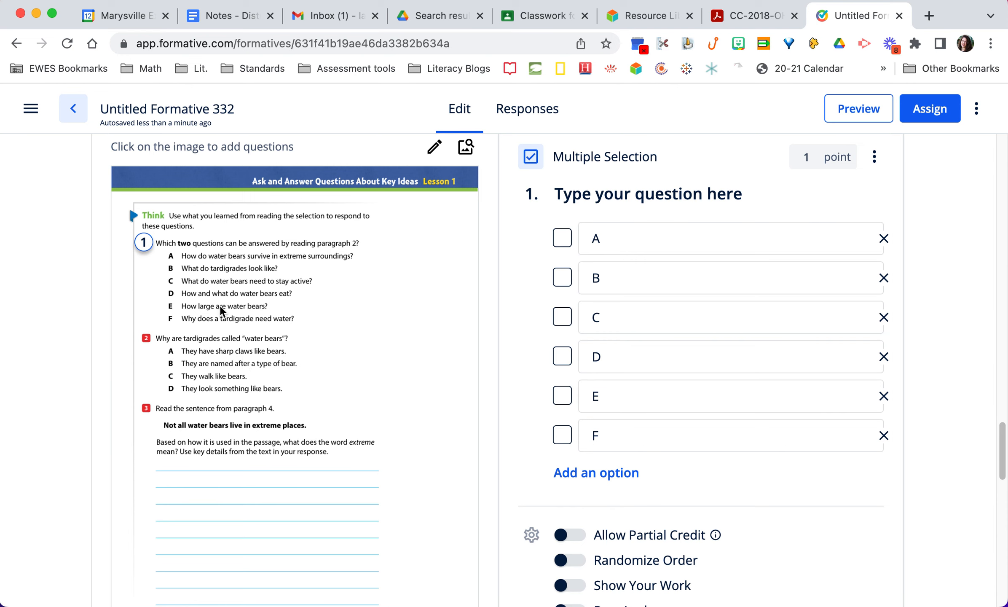
{"action": "left_click", "coordinate": [145, 340]}
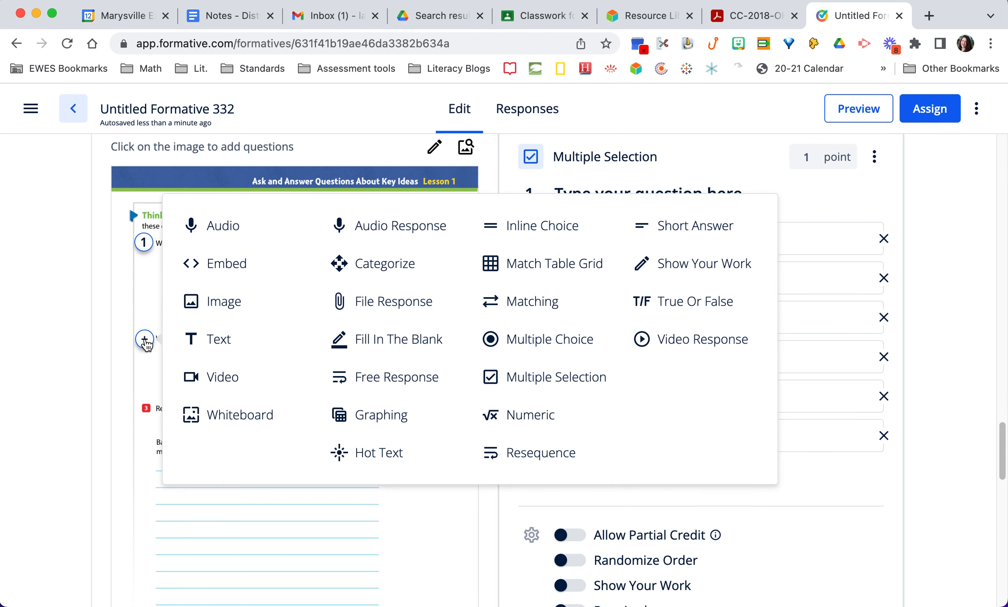
{"action": "left_click", "coordinate": [548, 344]}
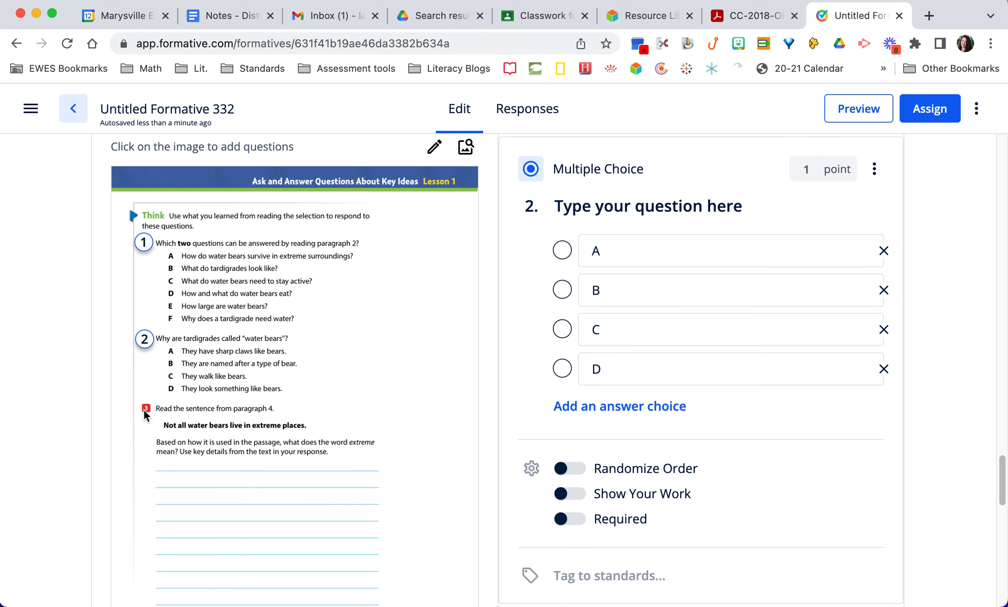
Step: Place a Free Response question over number 3 on the "Think" page
{"action": "scroll", "coordinate": [144, 416], "scroll_direction": "down", "scroll_amount": 4}
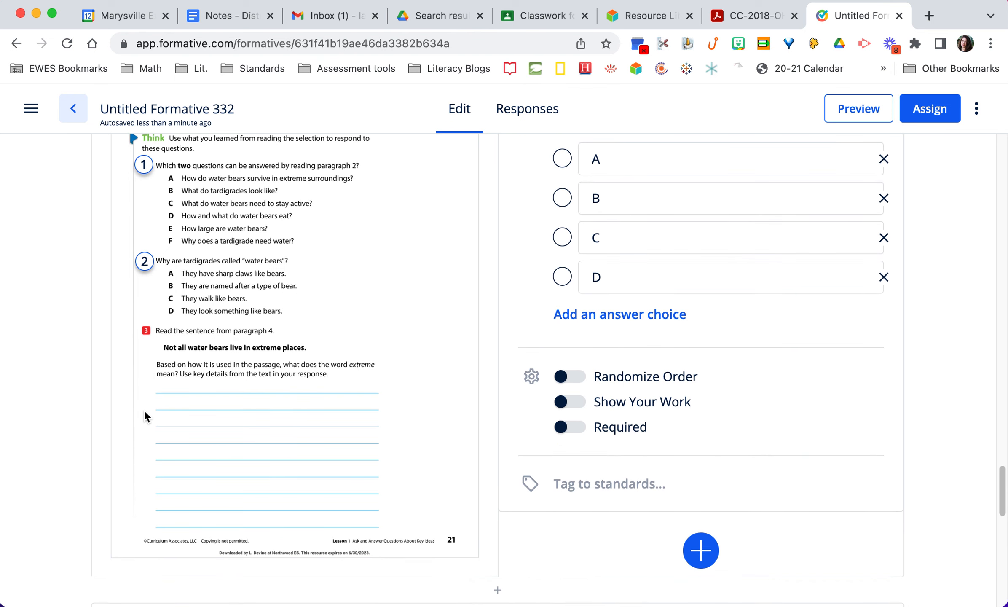
{"action": "left_click", "coordinate": [147, 335]}
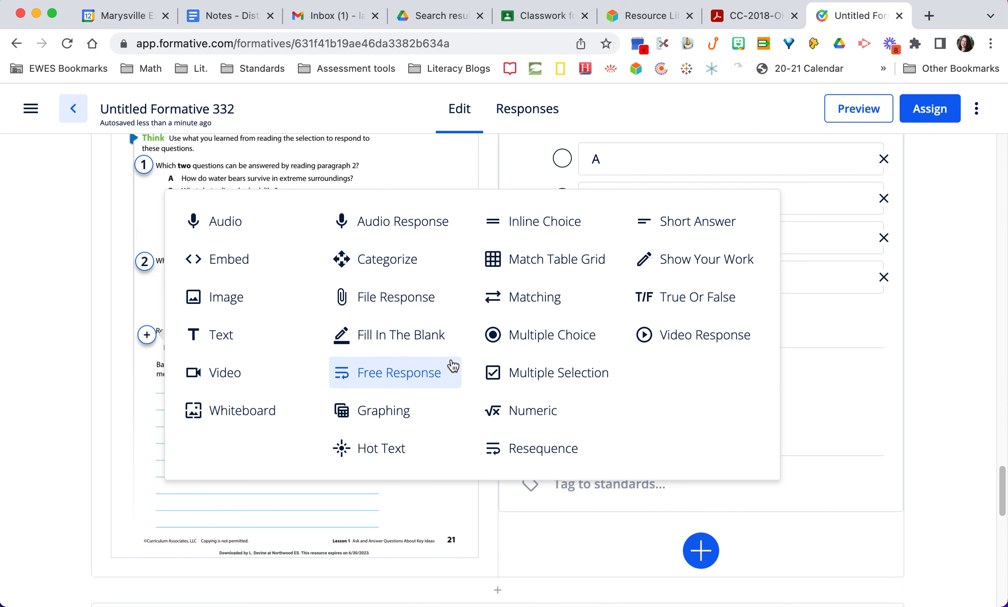
{"action": "left_click", "coordinate": [440, 375]}
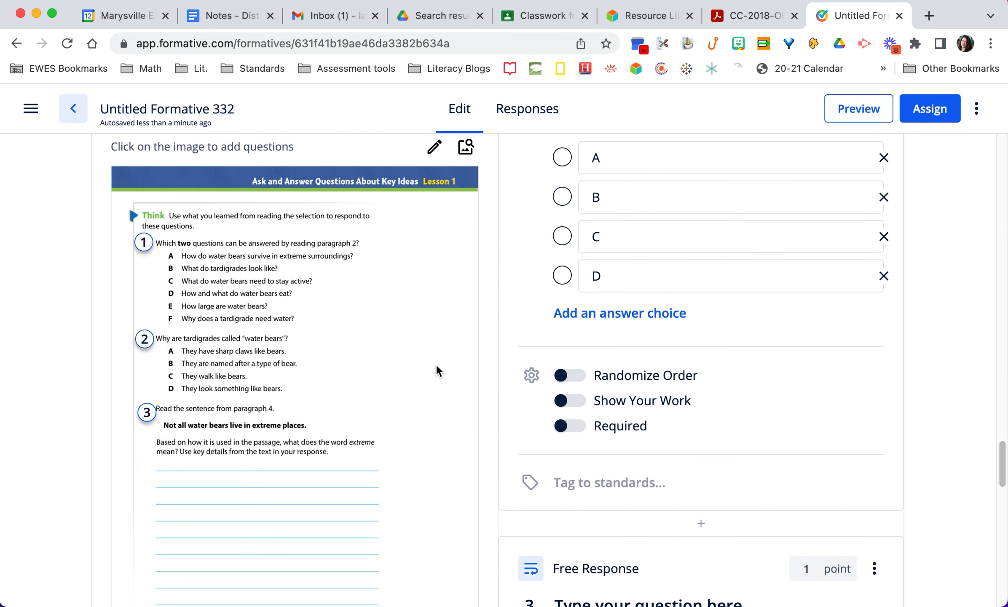
Step: Mark options D and F as the correct answers for Multiple Selection question 1
{"action": "scroll", "coordinate": [491, 367], "scroll_direction": "down", "scroll_amount": 3}
{"action": "scroll", "coordinate": [491, 367], "scroll_direction": "up", "scroll_amount": 10}
{"action": "scroll", "coordinate": [482, 371], "scroll_direction": "up", "scroll_amount": 3}
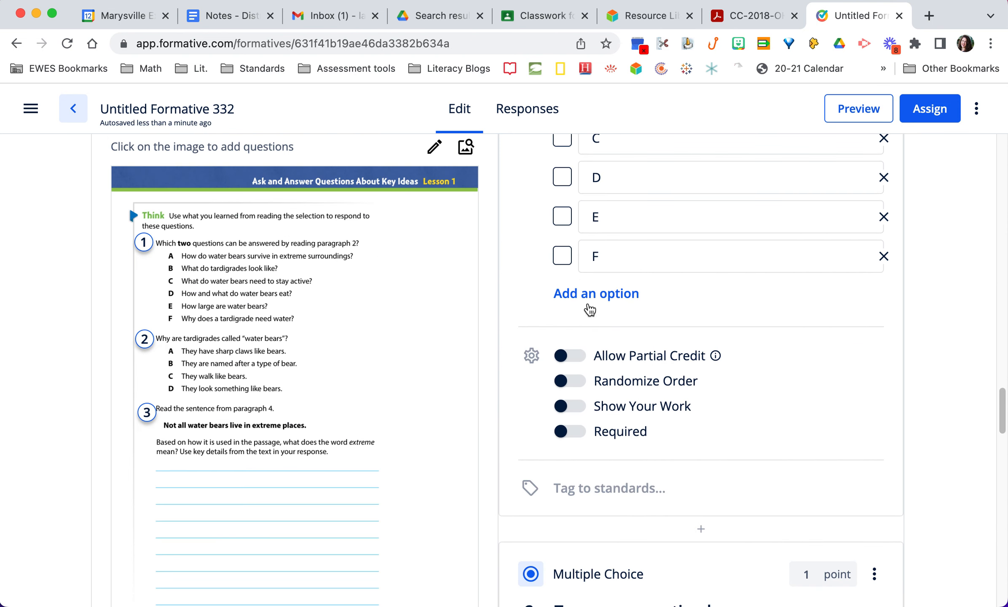
{"action": "left_click", "coordinate": [562, 177]}
{"action": "left_click", "coordinate": [563, 256]}
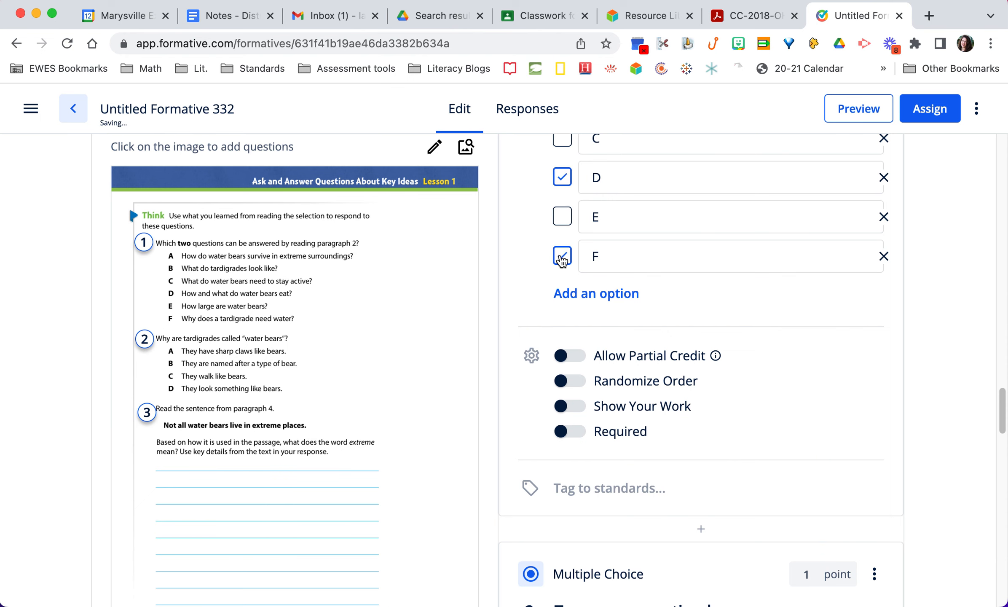
Step: Mark option B as the correct answer for Multiple Choice question 2
{"action": "scroll", "coordinate": [562, 259], "scroll_direction": "down", "scroll_amount": 4}
{"action": "left_click", "coordinate": [563, 526]}
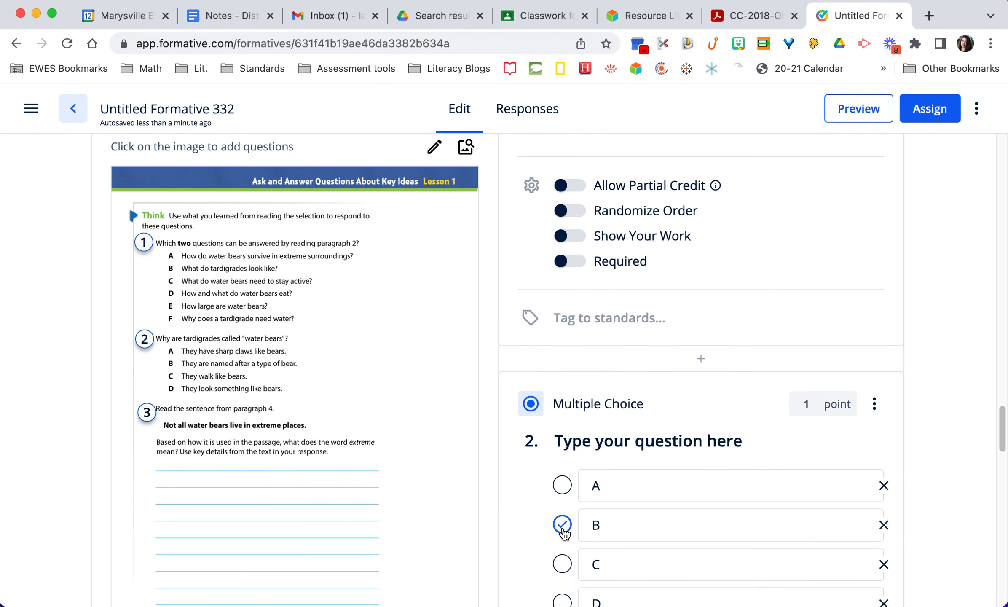
Step: Rename the formative as "RI.3.1 Mastery"
{"action": "scroll", "coordinate": [563, 524], "scroll_direction": "down", "scroll_amount": 13}
{"action": "scroll", "coordinate": [563, 526], "scroll_direction": "down", "scroll_amount": 10}
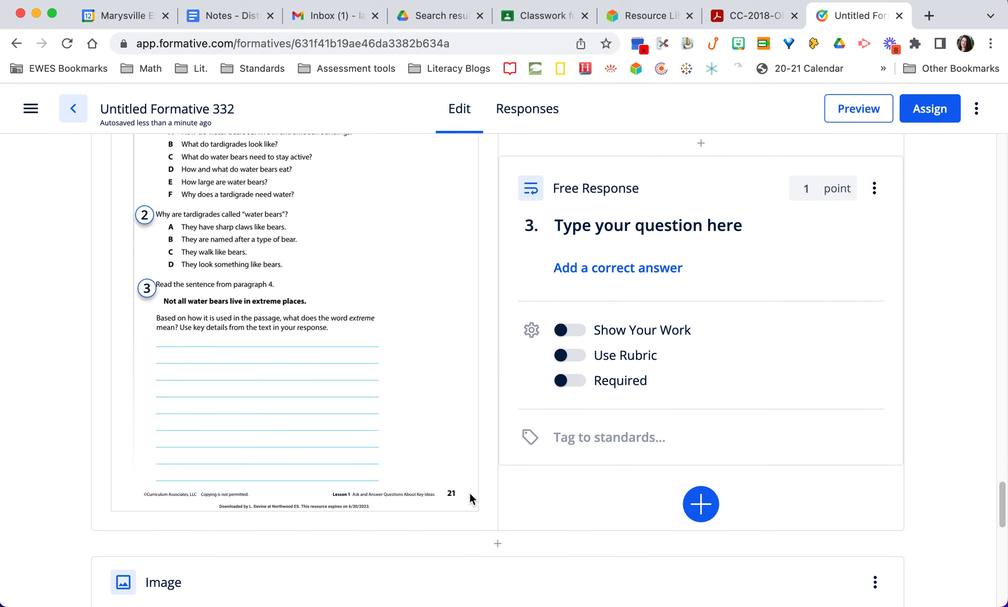
{"action": "scroll", "coordinate": [319, 406], "scroll_direction": "down", "scroll_amount": 9}
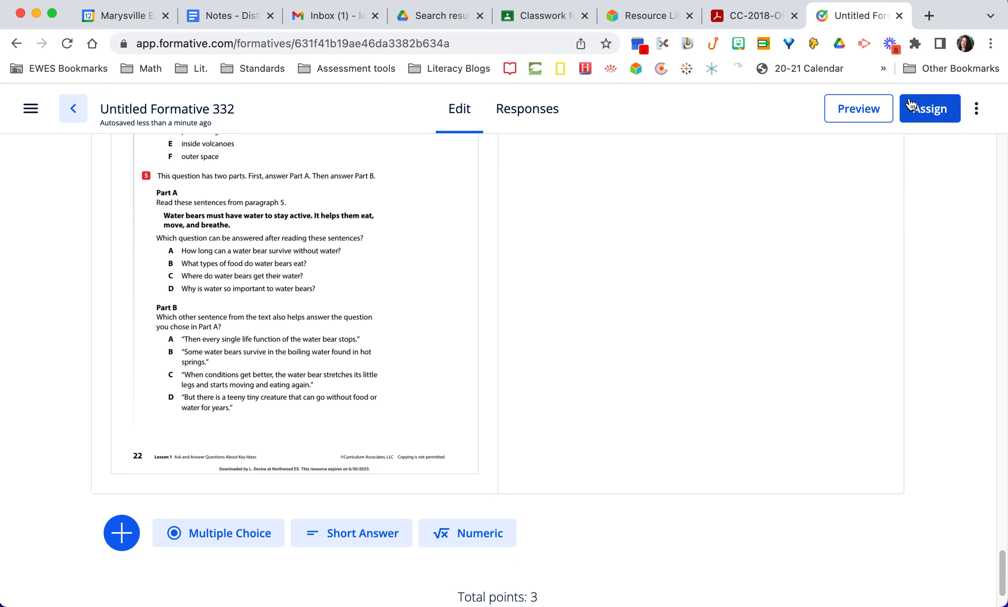
{"action": "left_click", "coordinate": [167, 109]}
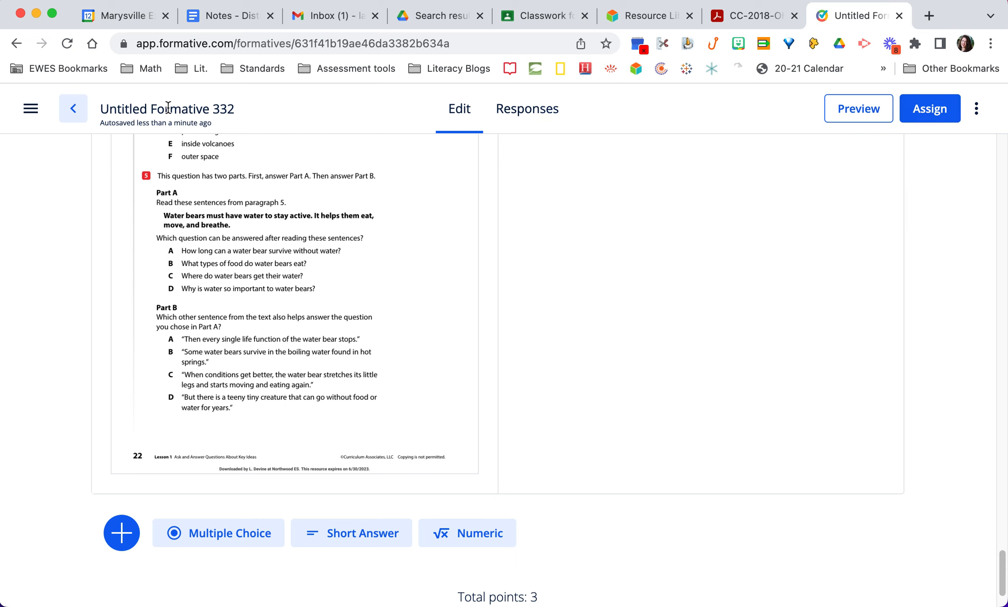
{"action": "key", "text": "super+a"}
{"action": "type", "text": "RI."}
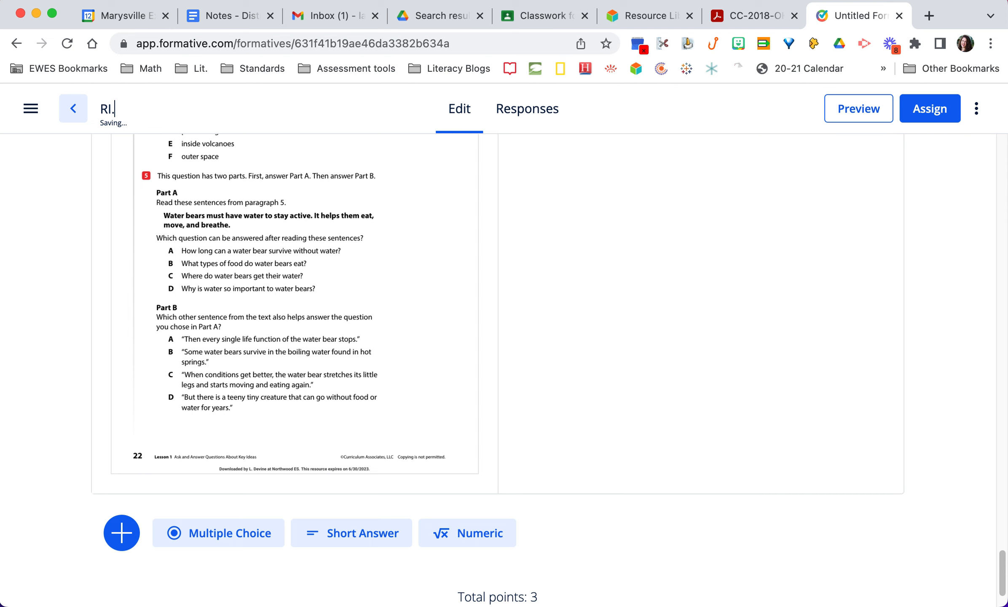
{"action": "type", "text": "3.1 Mastery"}
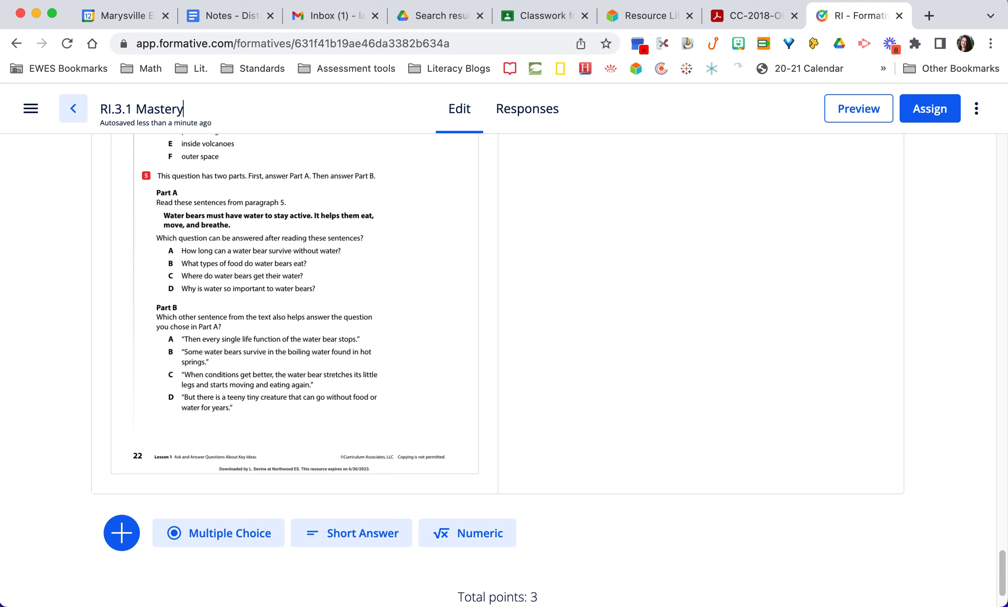
Step: Assign the formative to the Reading class named after the teacher, post it to Google Classroom, and dismiss the join instructions
{"action": "left_click", "coordinate": [928, 109]}
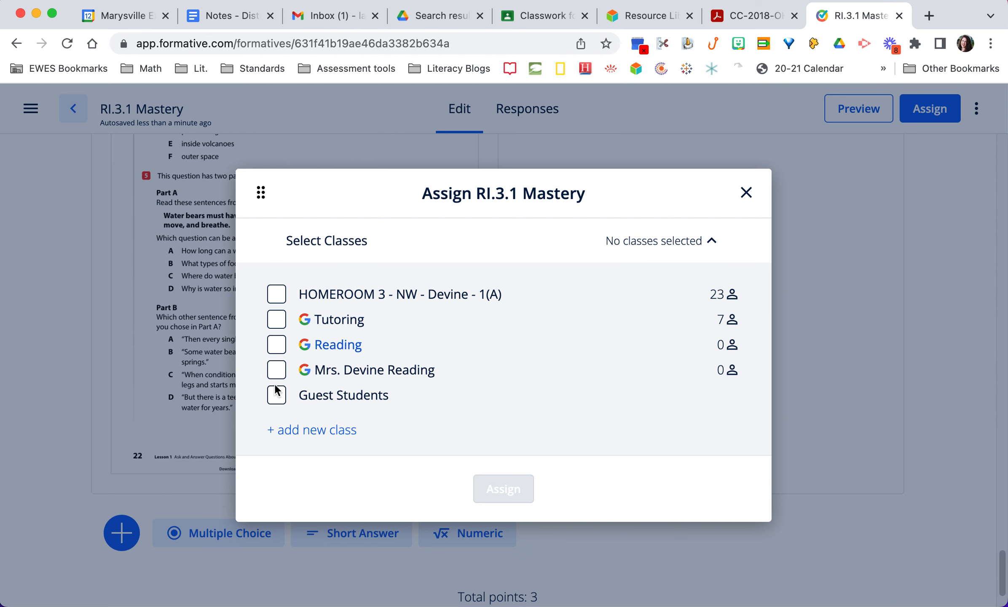
{"action": "left_click", "coordinate": [276, 371]}
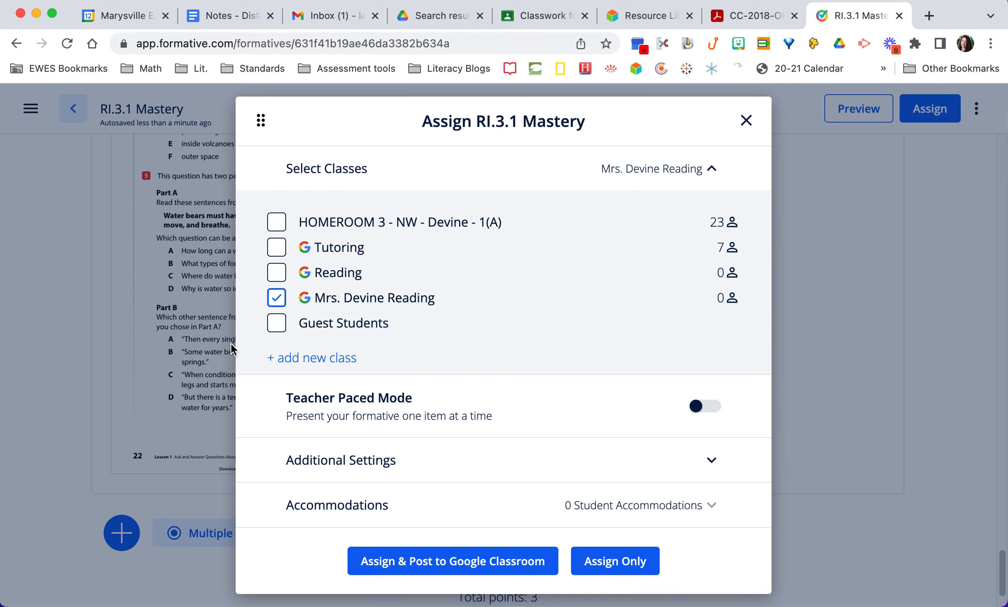
{"action": "left_click", "coordinate": [441, 563]}
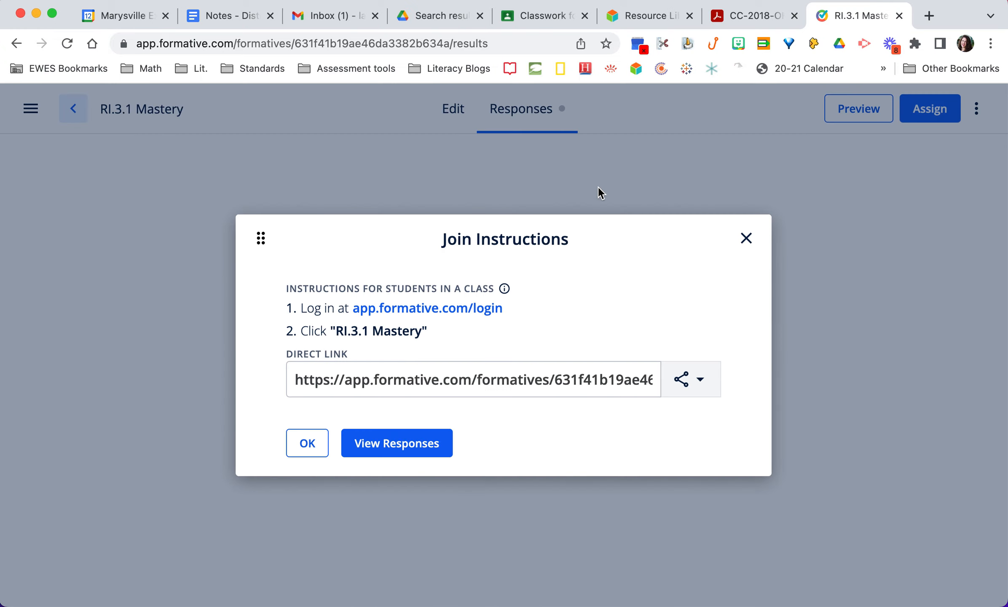
{"action": "left_click", "coordinate": [307, 443]}
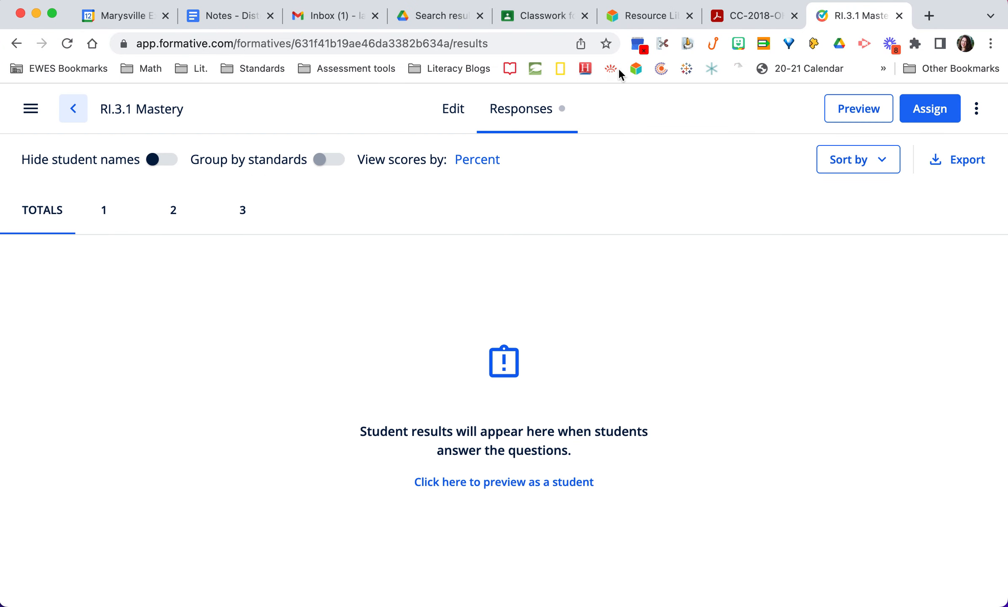
Step: Switch to Google Classroom, refresh the classwork to check the RI.3.1 Mastery assignment's details, and view its post in the class stream
{"action": "left_click", "coordinate": [510, 19]}
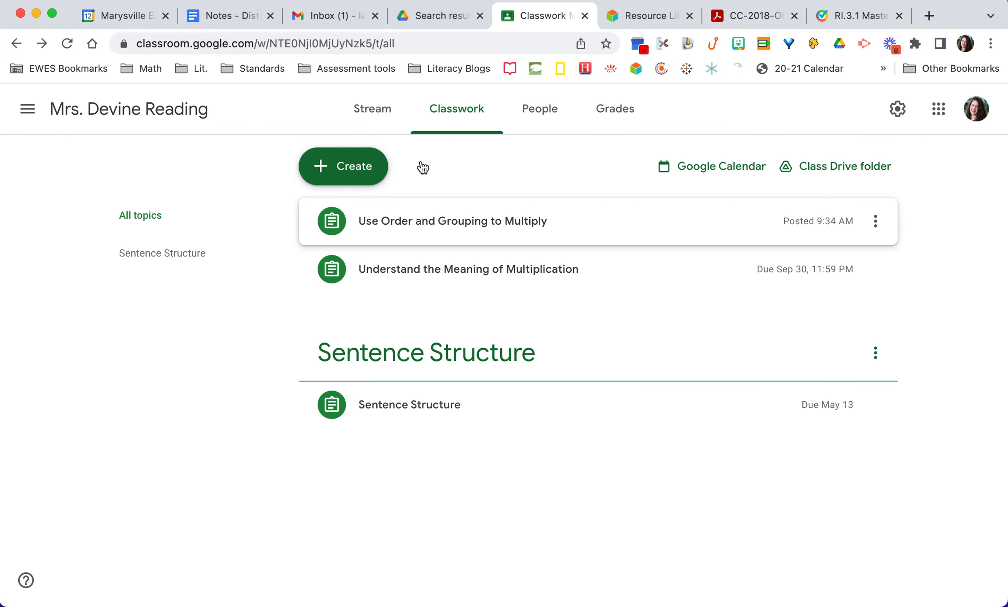
{"action": "left_click", "coordinate": [67, 43]}
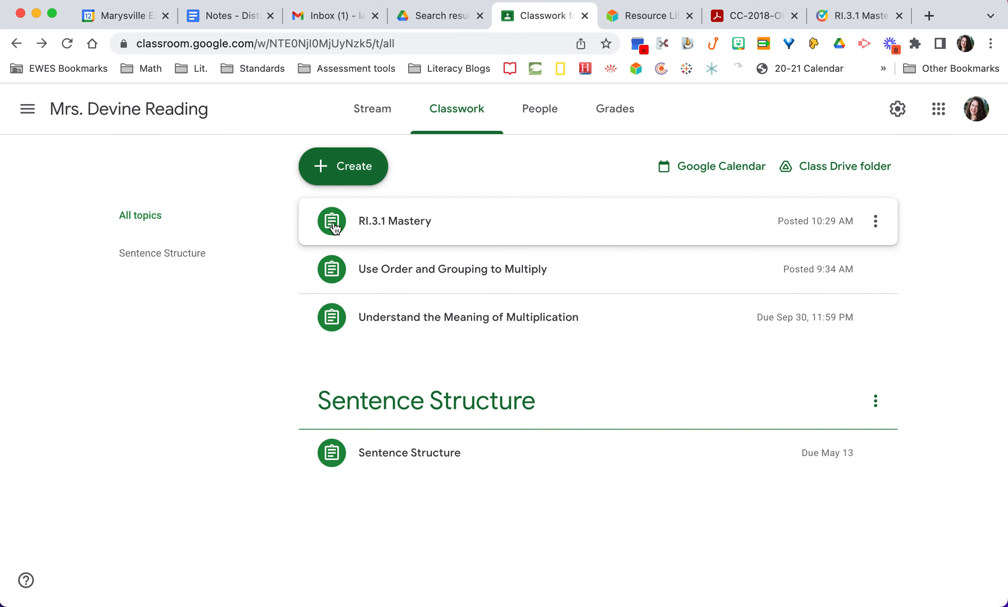
{"action": "left_click", "coordinate": [382, 222]}
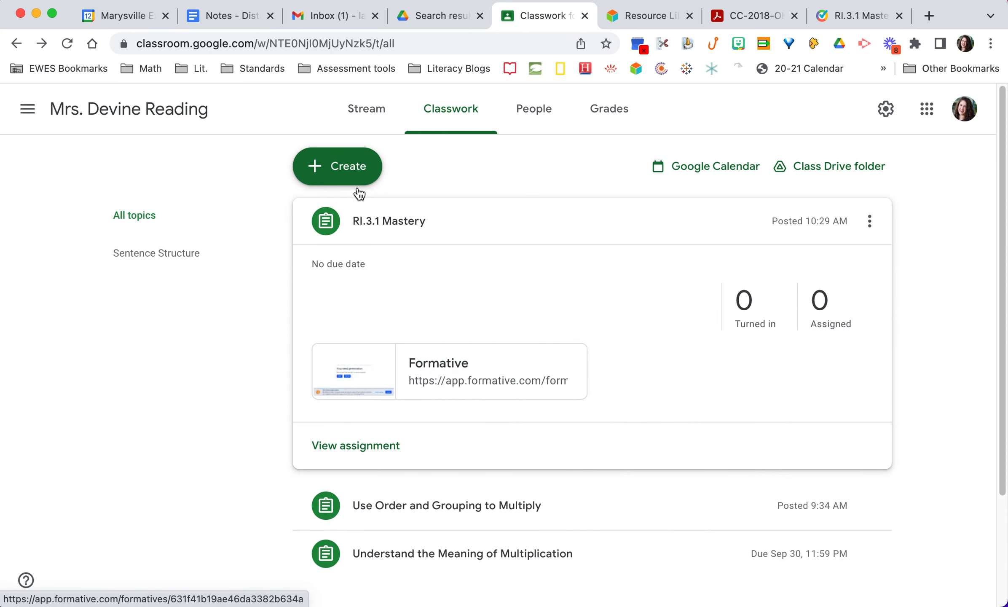
{"action": "left_click", "coordinate": [377, 111]}
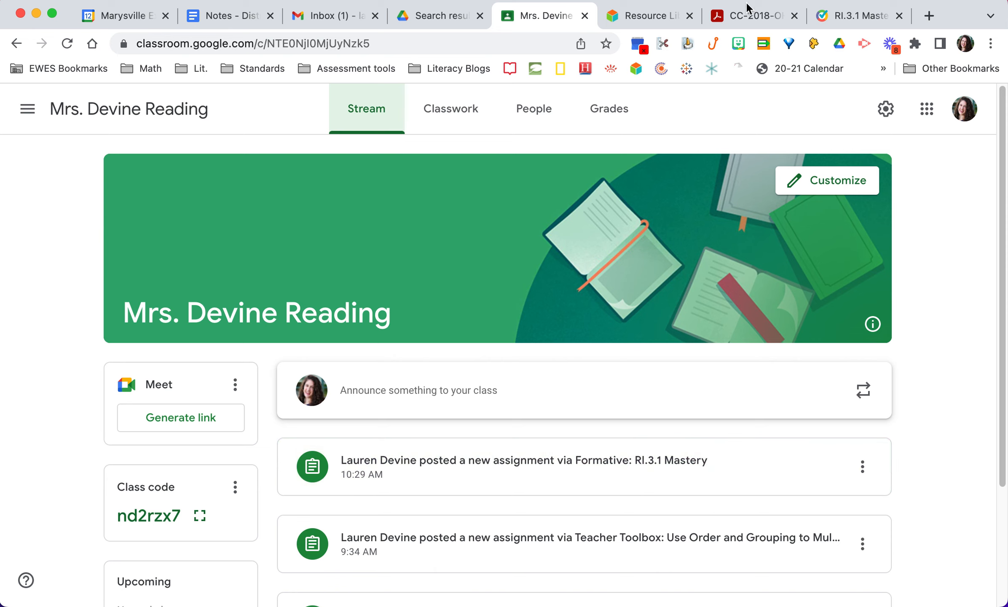
Step: Check the formative's responses page in Formative, and switch to the i-Ready Resource Library lesson page
{"action": "left_click", "coordinate": [837, 14]}
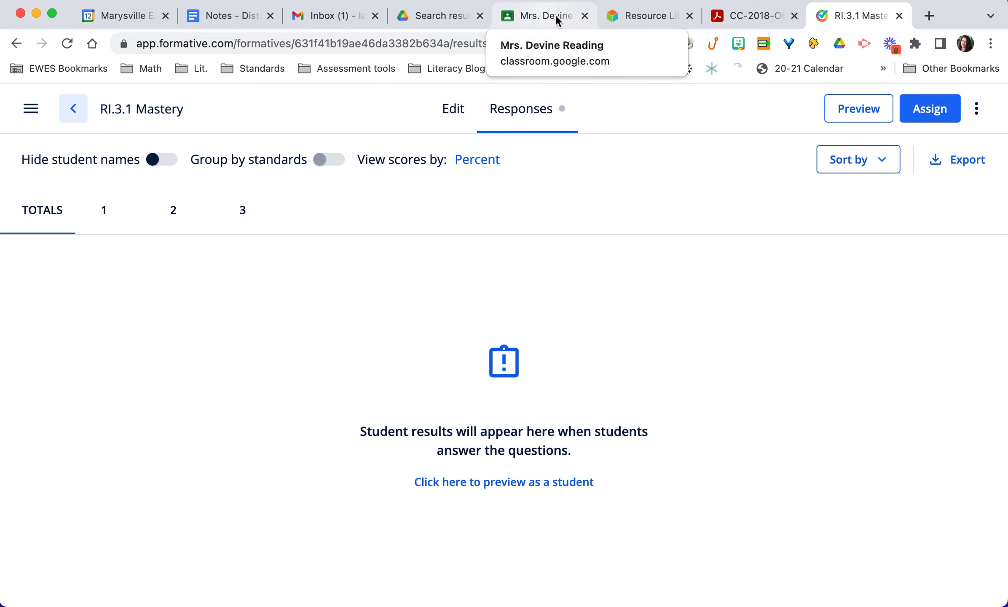
{"action": "left_click", "coordinate": [646, 15]}
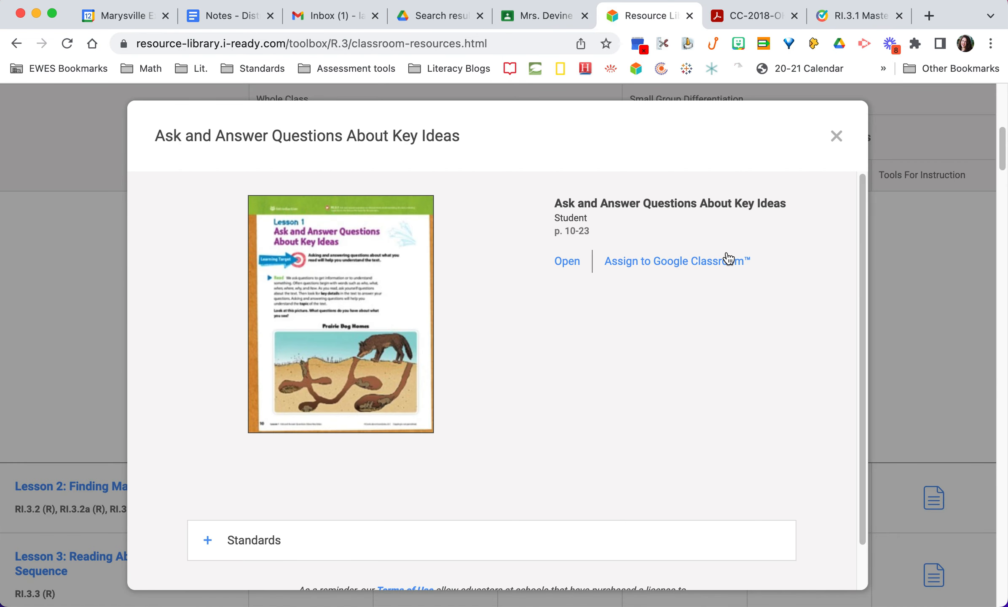